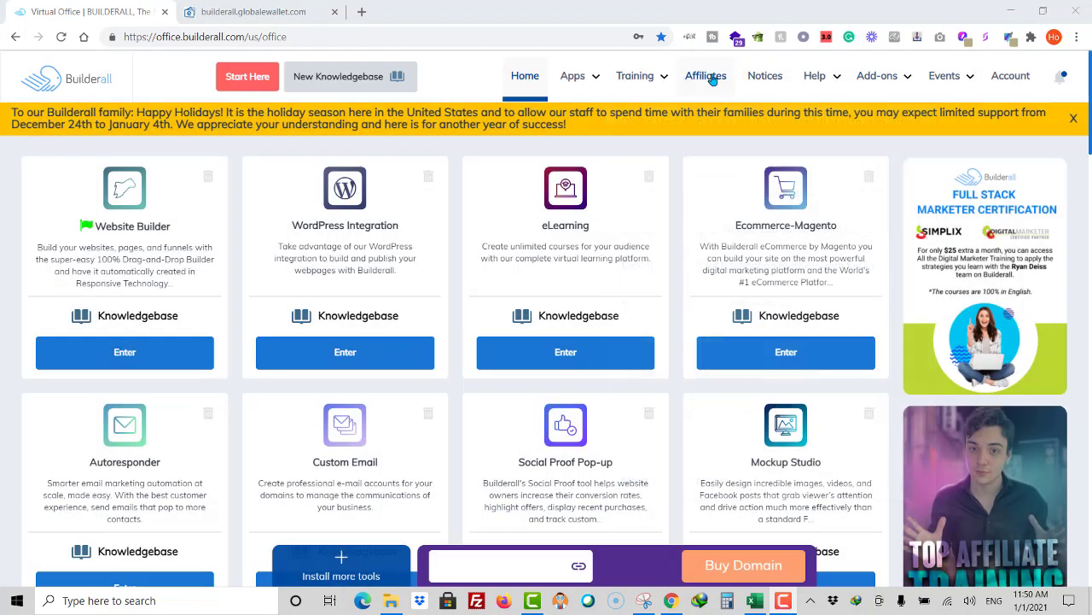
# Step: Go to Affiliates > Get Paid and open Access your eWallet in a new tab
pyautogui.click(711, 78)
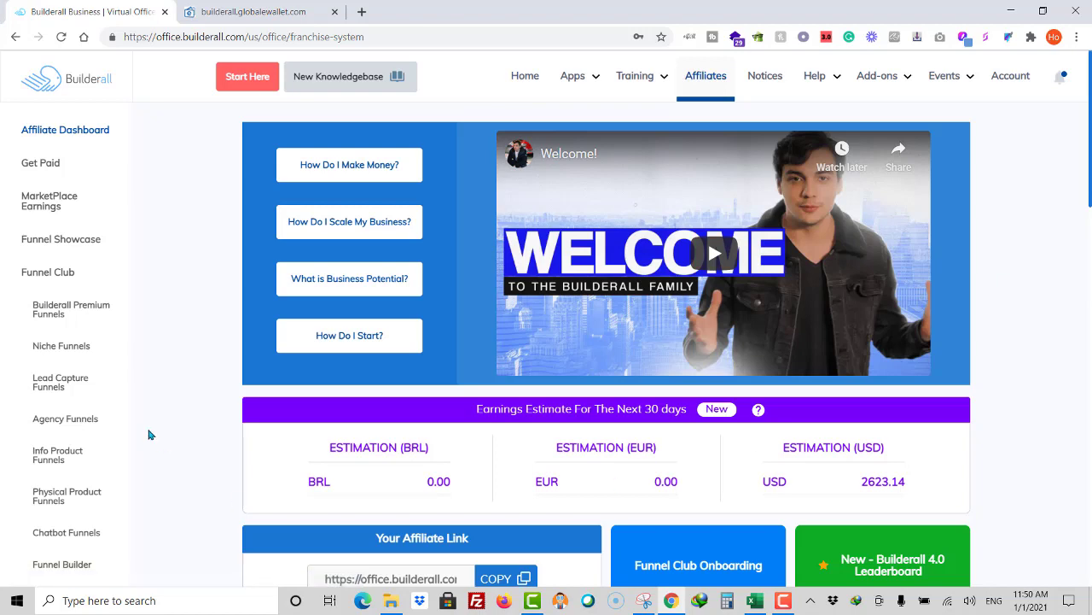
pyautogui.click(44, 165)
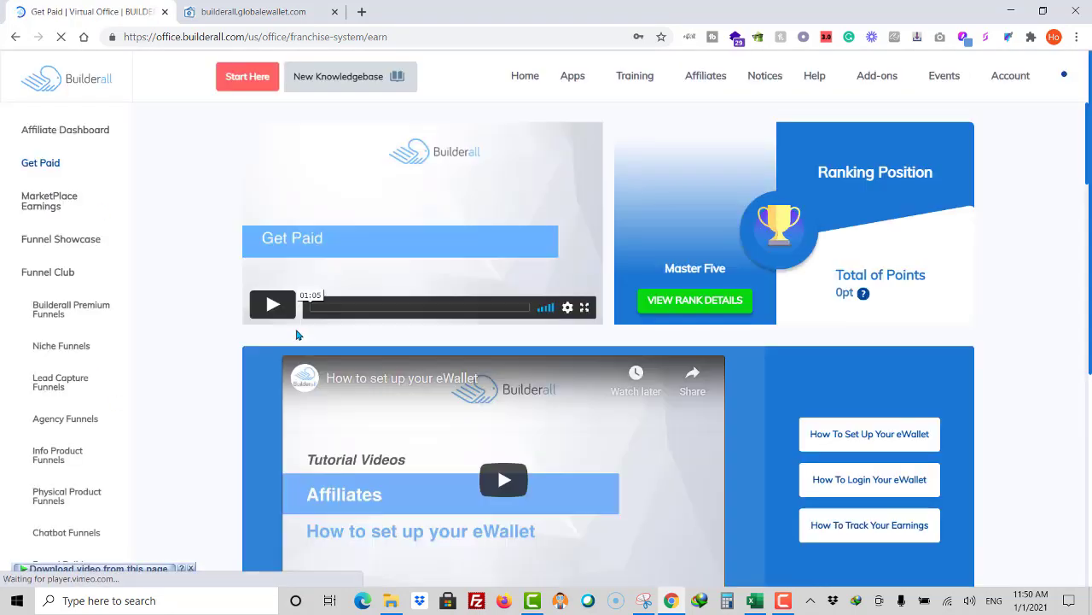
pyautogui.scroll(-3, 779, 432)
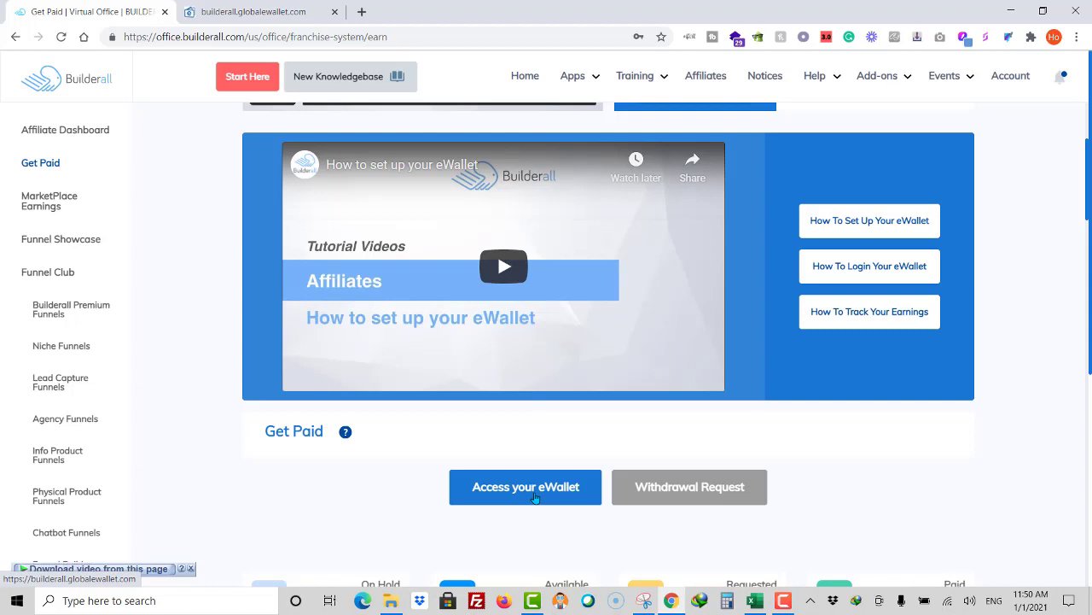
pyautogui.click(535, 497)
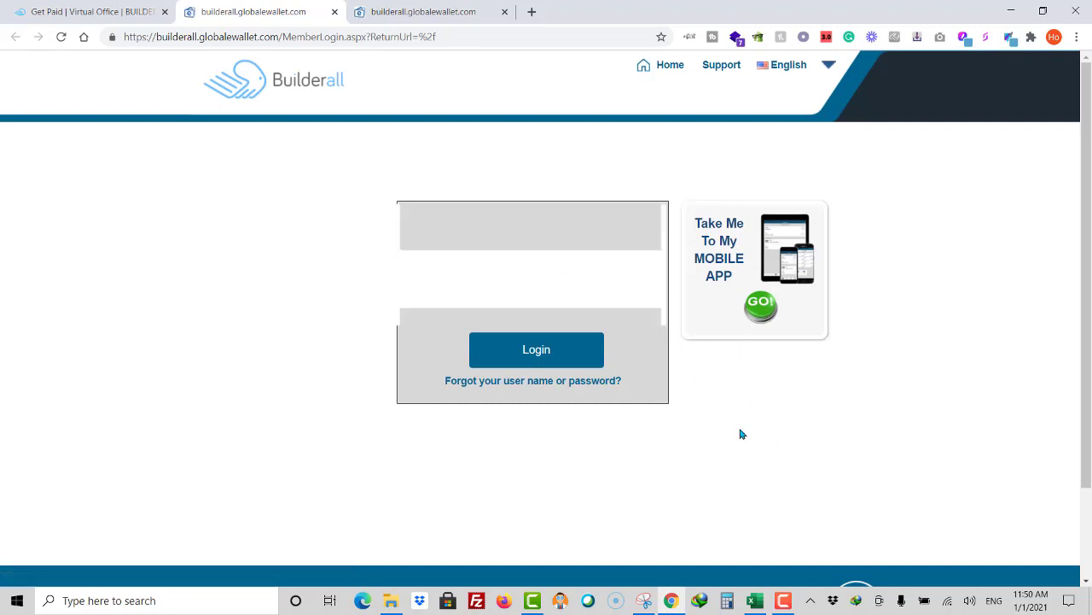
# Step: Log in to the eWallet and compare its $11,679.14 balance with the Get Paid page
pyautogui.click(575, 361)
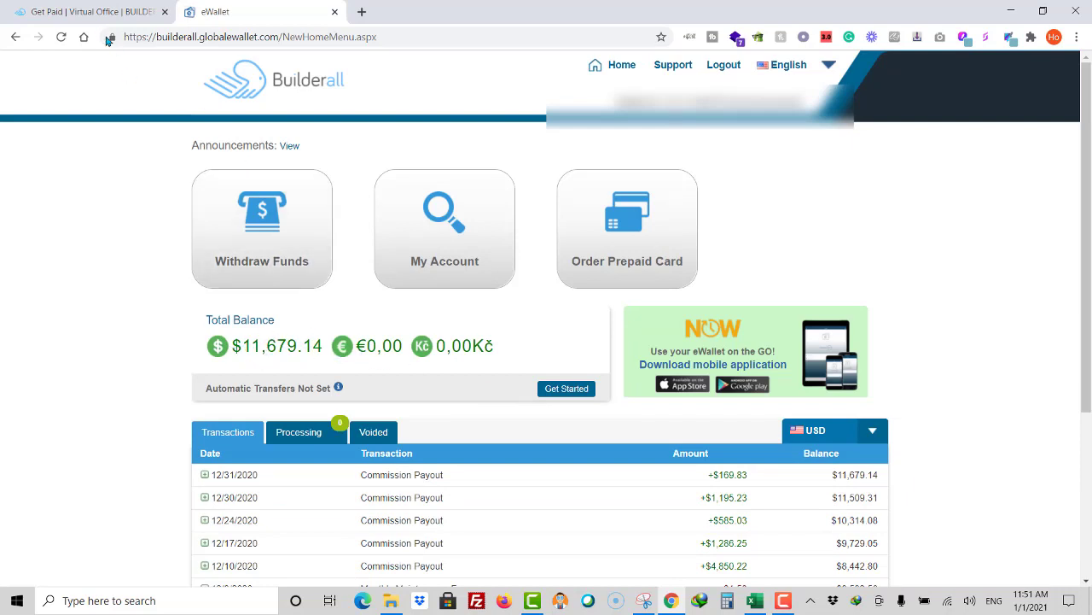
pyautogui.click(91, 15)
pyautogui.scroll(-3, 887, 380)
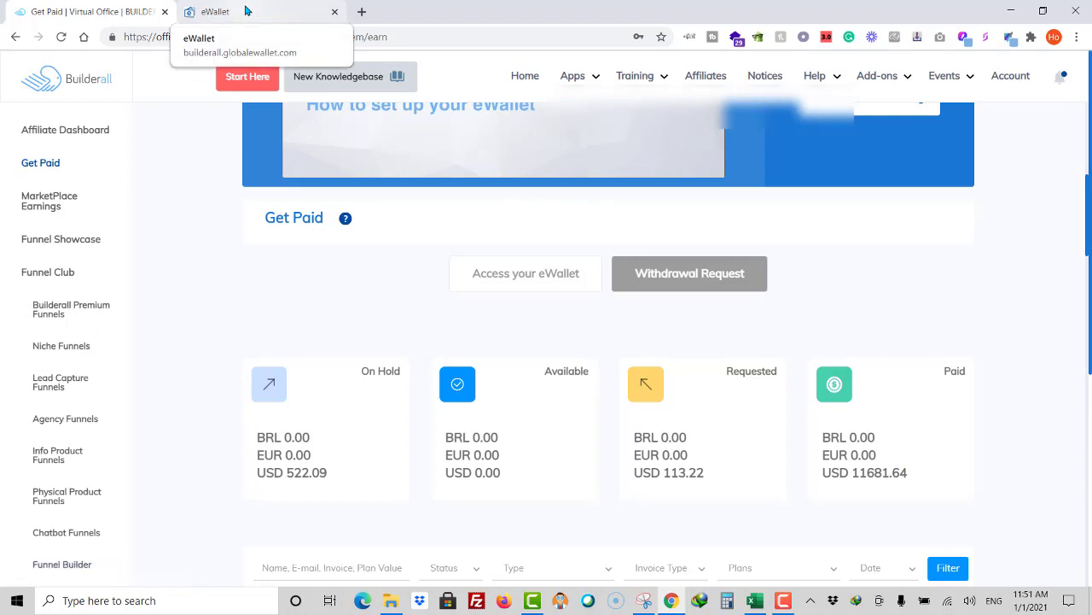
pyautogui.click(245, 10)
pyautogui.scroll(-2, 568, 393)
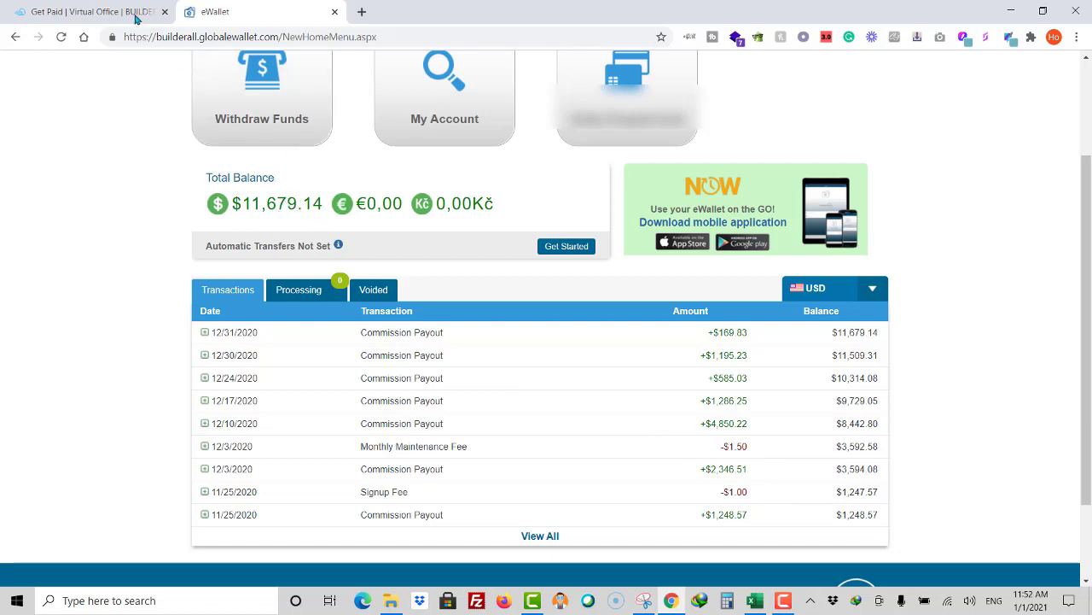
pyautogui.click(120, 11)
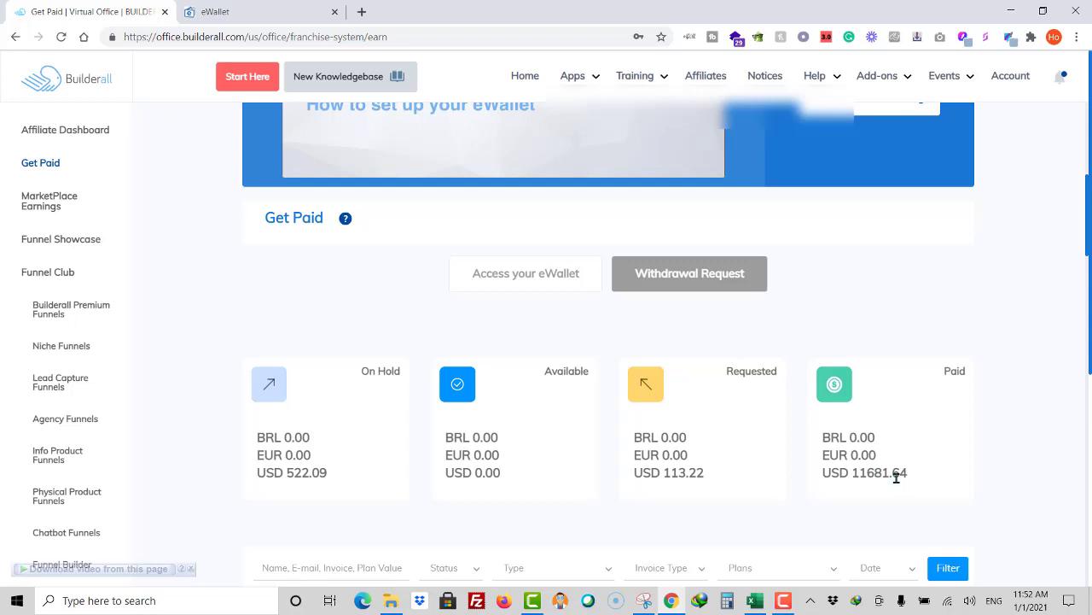
pyautogui.click(243, 10)
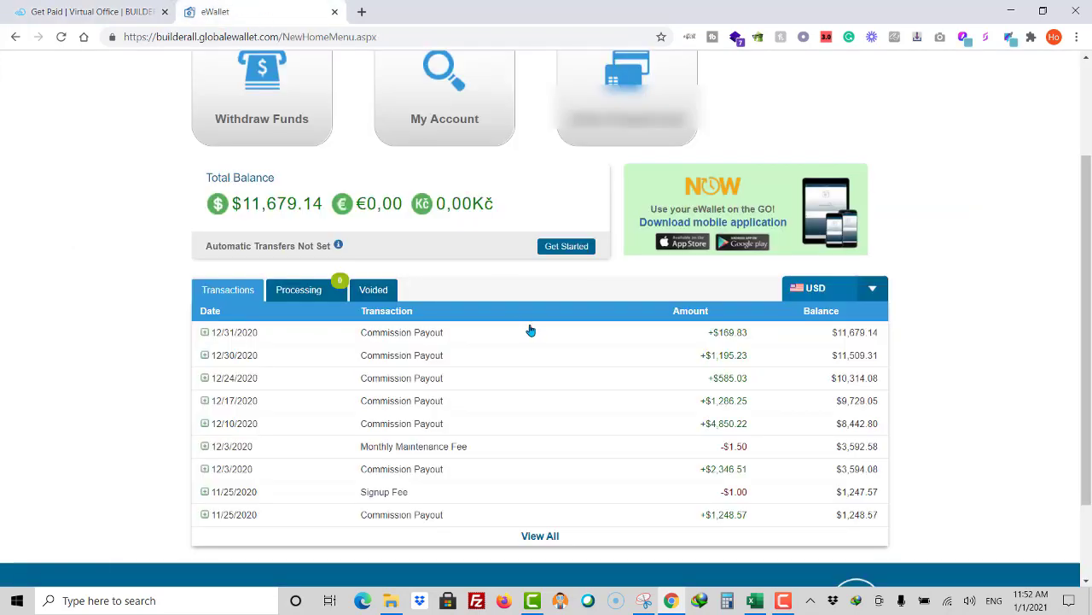
pyautogui.scroll(2, 529, 331)
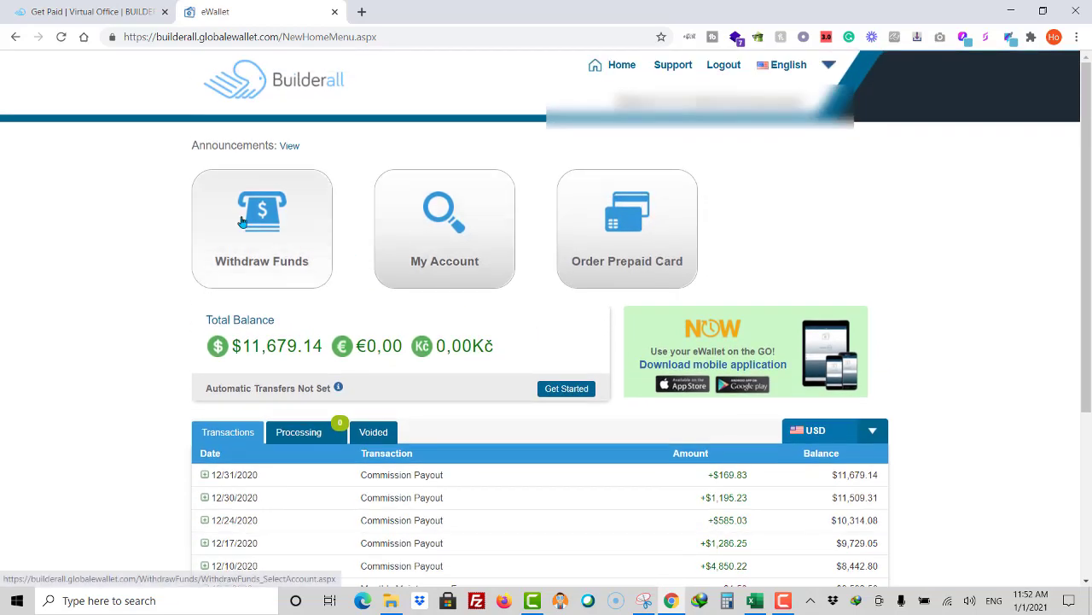
# Step: Withdraw to the saved bank account in HKD - Hong Kong Dollar, agreeing to that currency
pyautogui.click(252, 221)
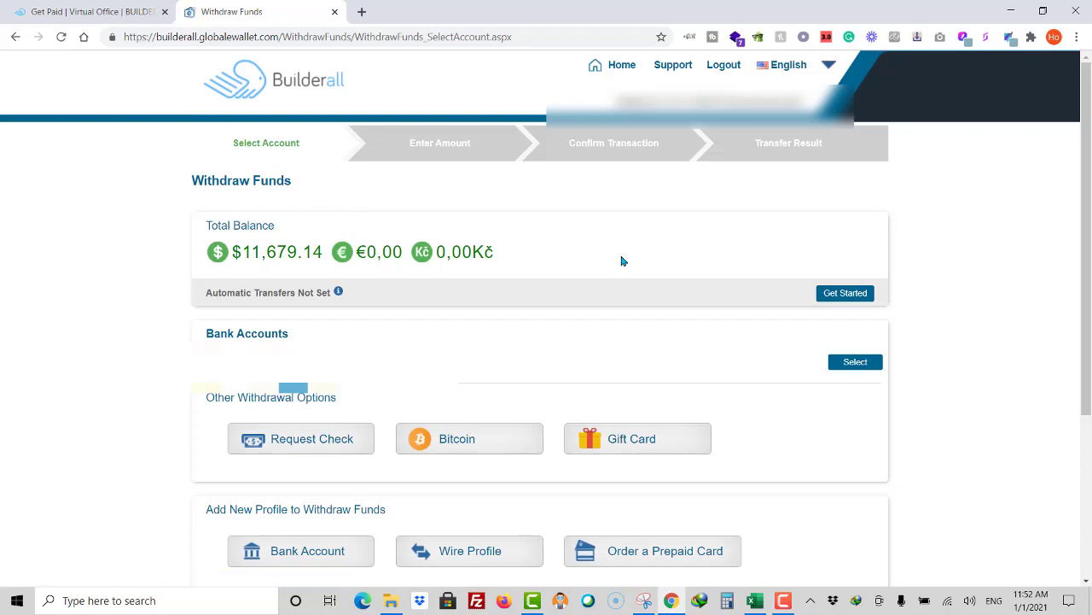
pyautogui.click(864, 365)
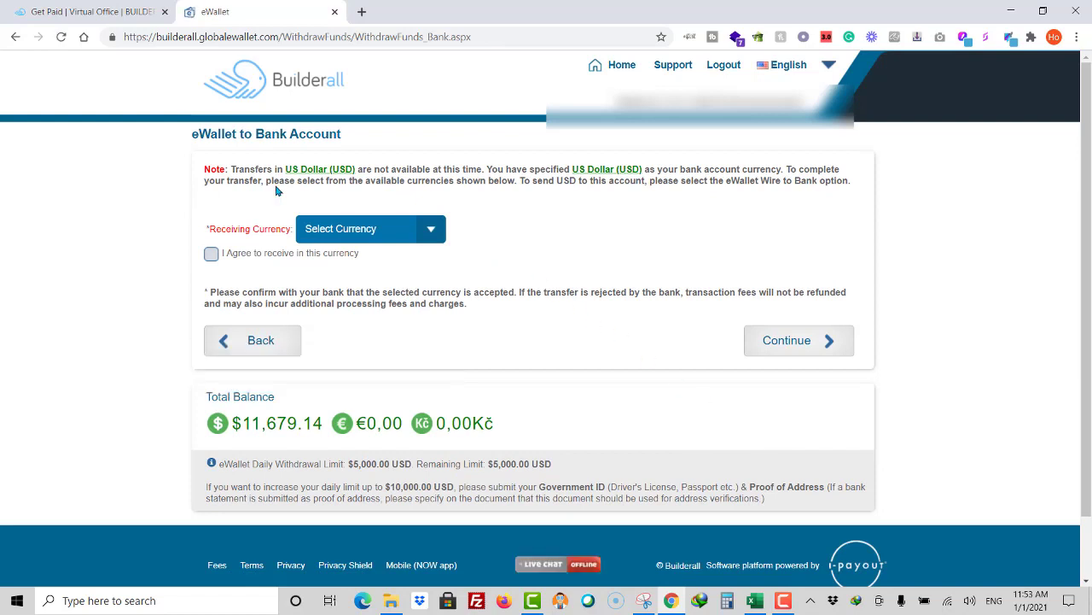
pyautogui.click(434, 236)
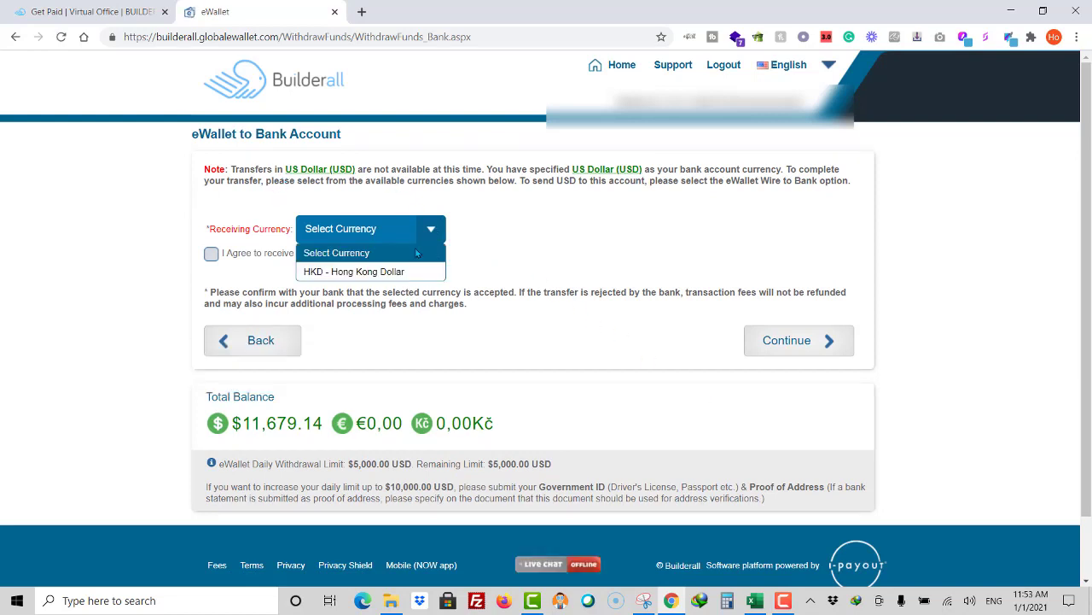
pyautogui.click(397, 271)
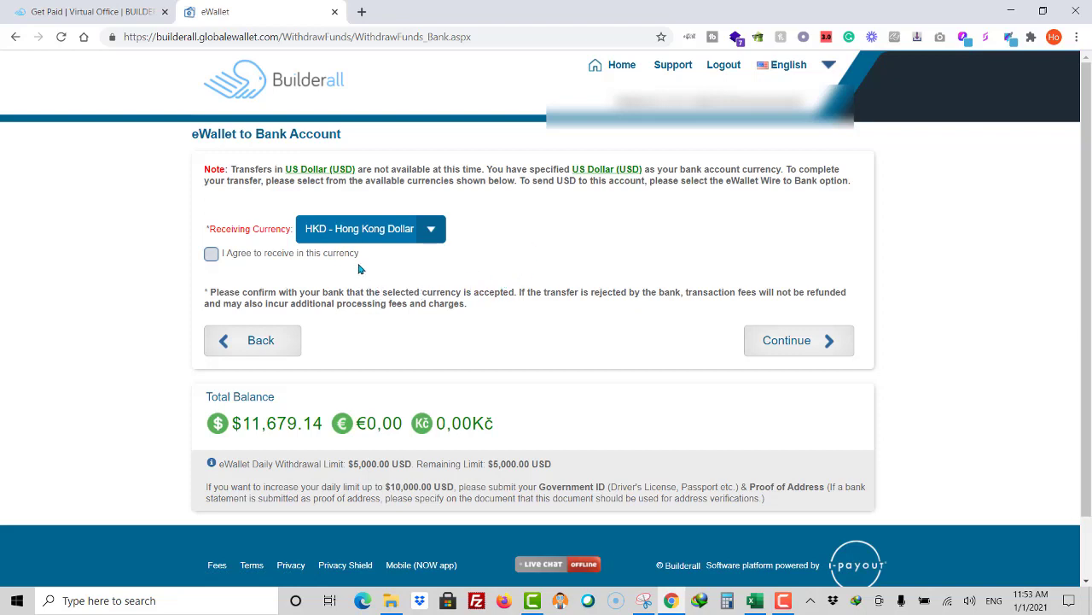
pyautogui.click(209, 256)
# Step: Keep the 5000.00 USD amount, accept both e-signature authorizations and paste the transaction PIN
pyautogui.click(798, 341)
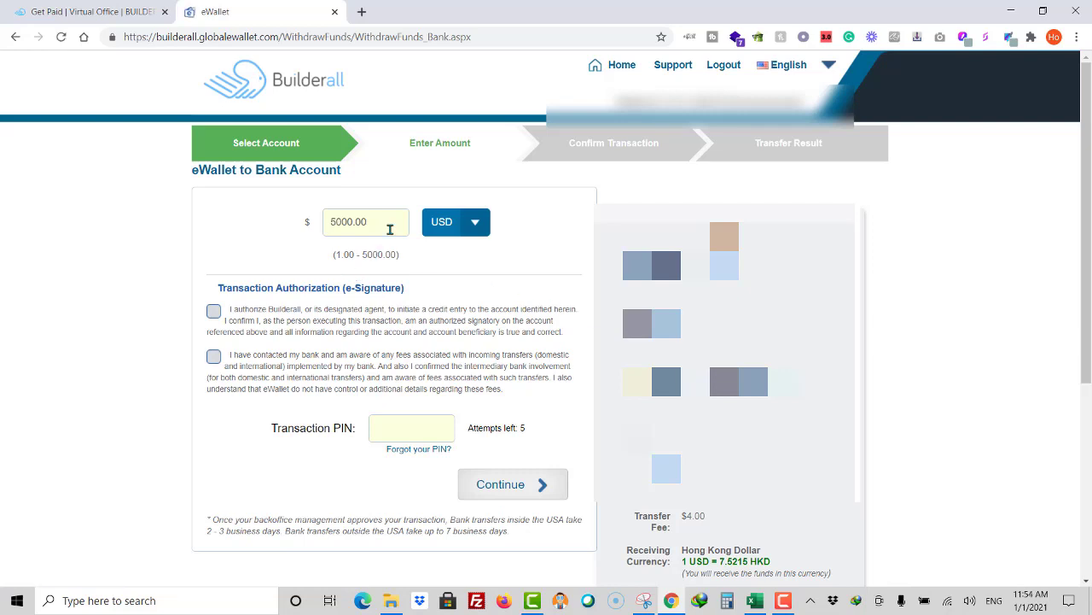
pyautogui.click(215, 311)
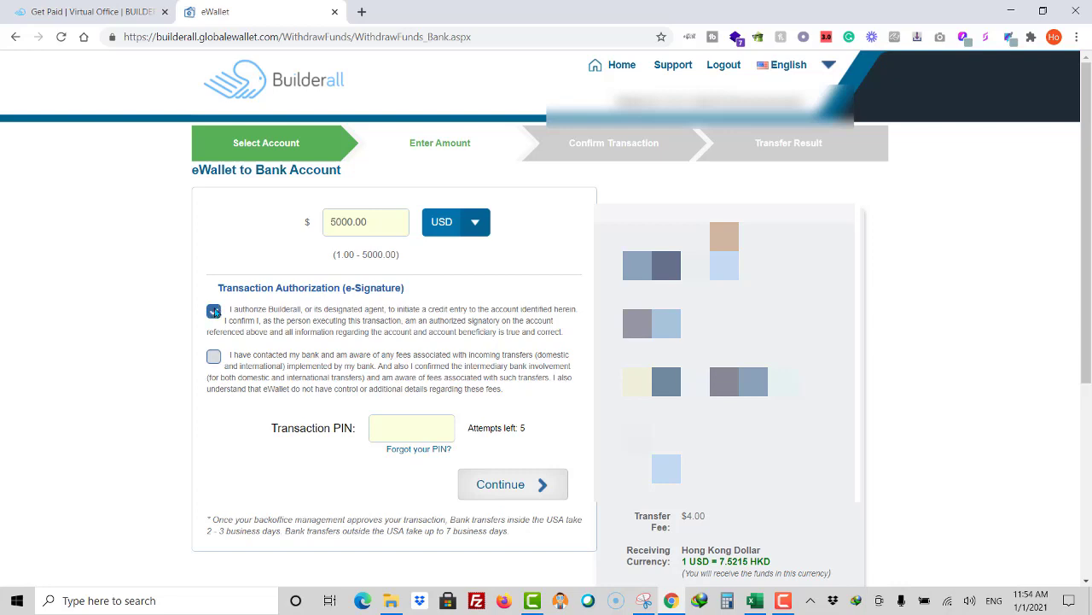
pyautogui.click(214, 357)
pyautogui.click(419, 435)
pyautogui.hotkey('ctrl', 'v')
# Step: Advance to Confirm Transaction and review the summary and 3-day first-withdrawal hold warning
pyautogui.click(505, 497)
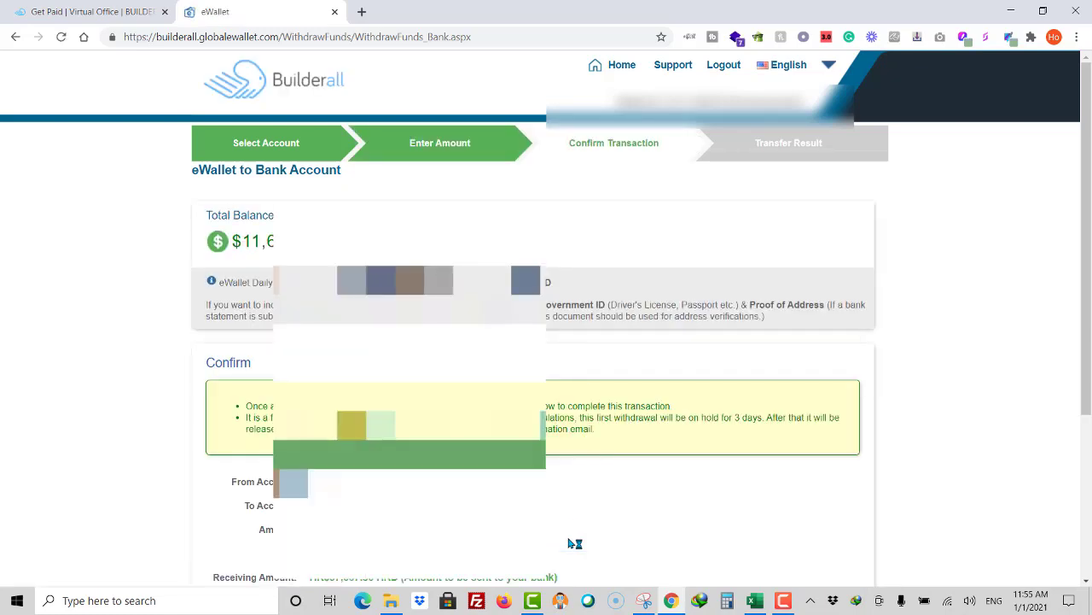
pyautogui.scroll(-5, 573, 521)
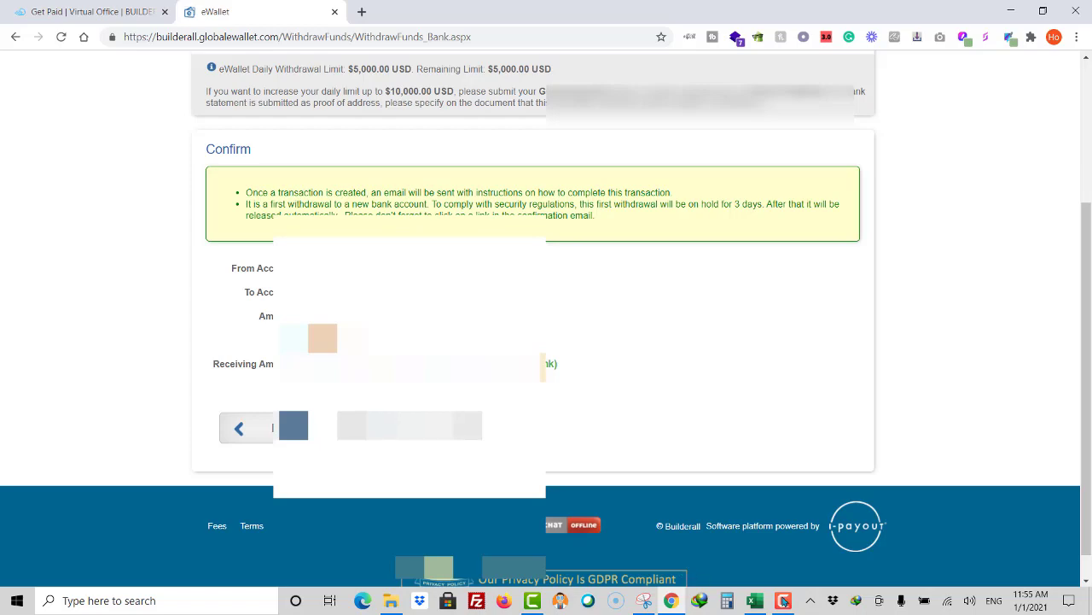
# Step: Compute 5000 × 7.52 = 37,600 in Calculator to estimate the HKD amount, then close it
pyautogui.click(727, 600)
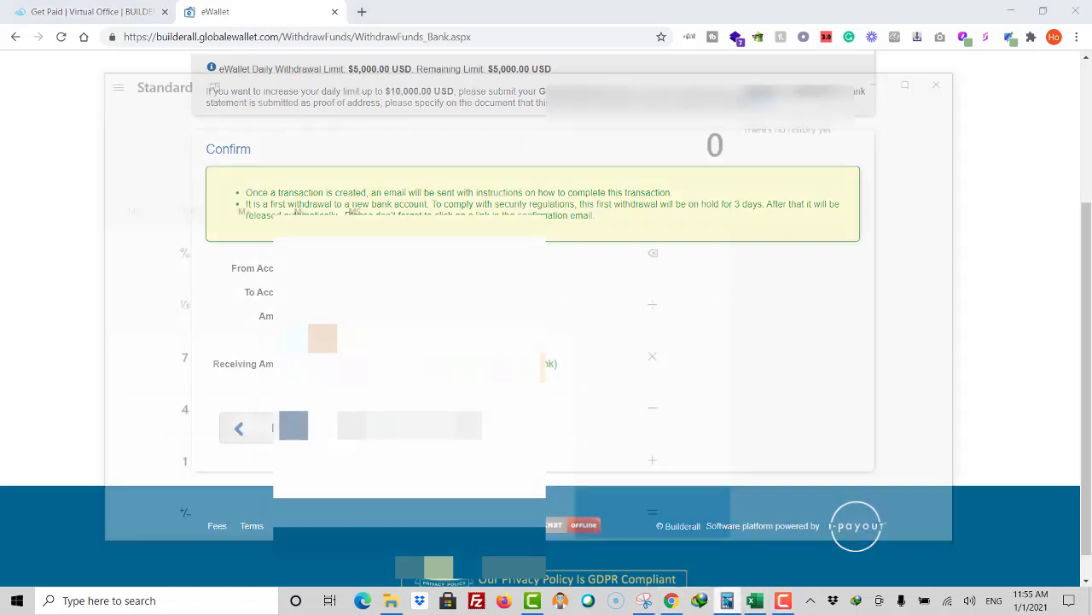
pyautogui.moveTo(556, 86); pyautogui.dragTo(933, 56)
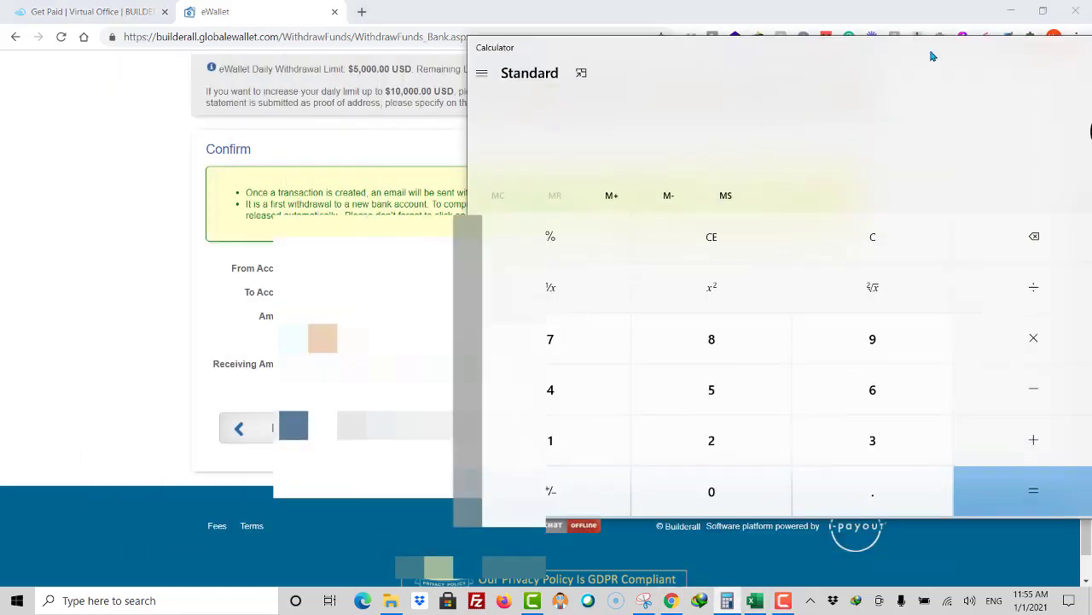
pyautogui.write('5000')
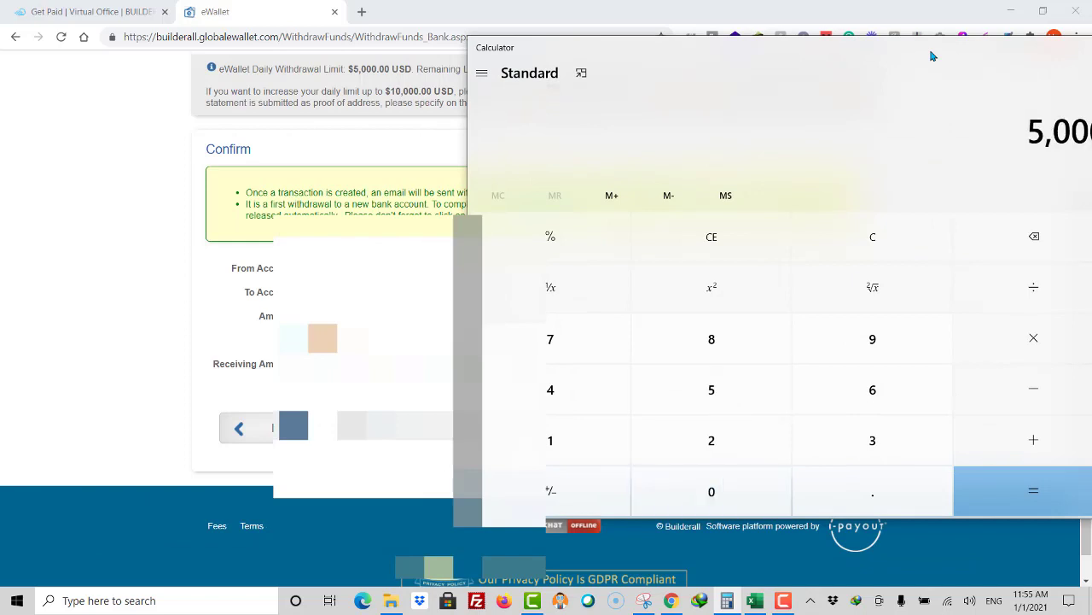
pyautogui.press('Return')
pyautogui.write('*7.52')
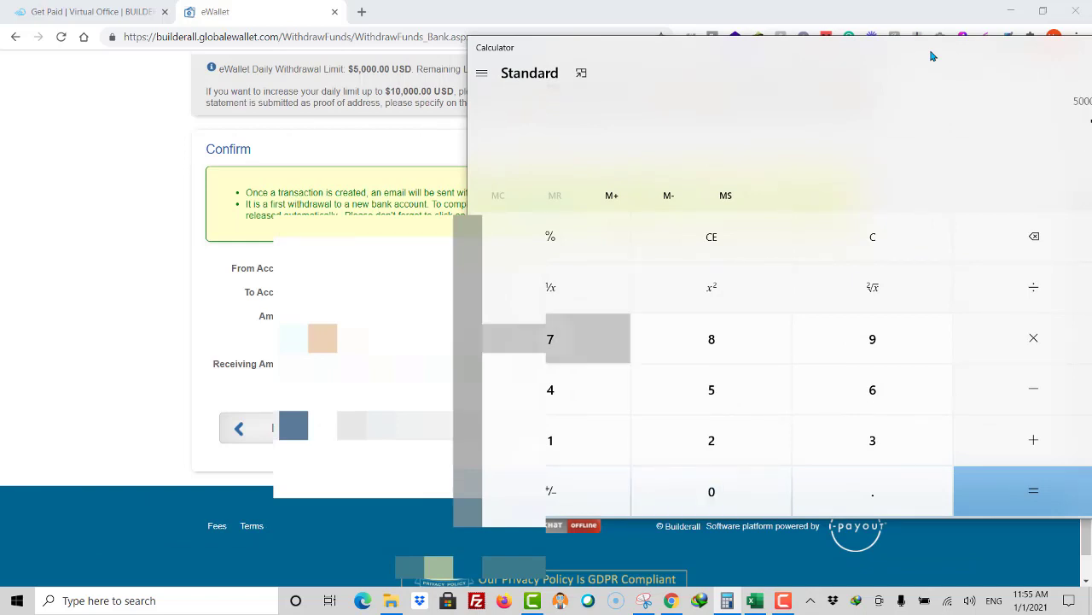
pyautogui.press('Return')
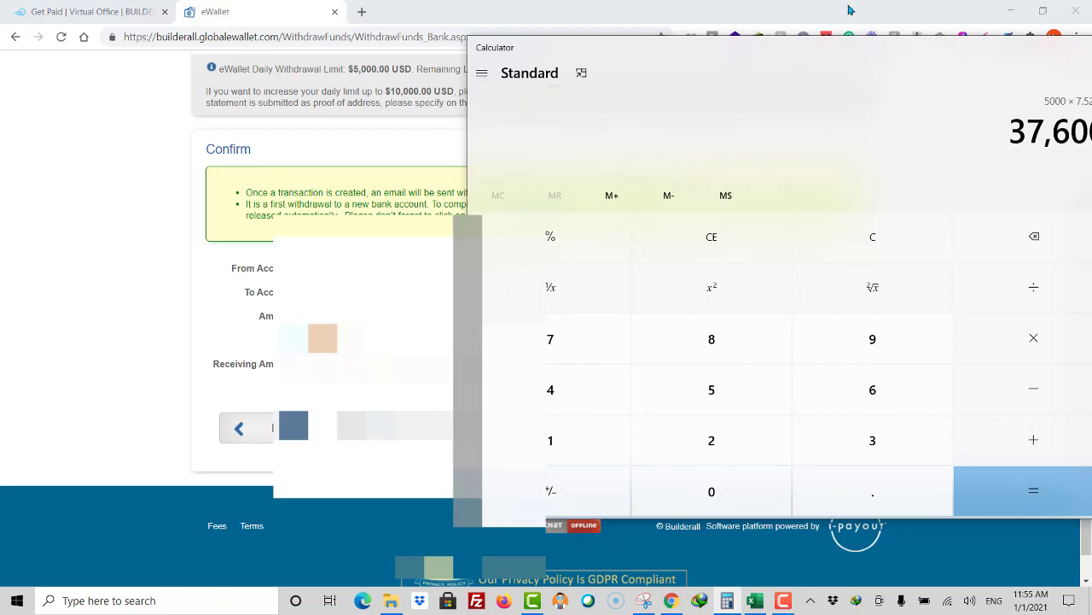
pyautogui.moveTo(881, 55); pyautogui.dragTo(817, 63)
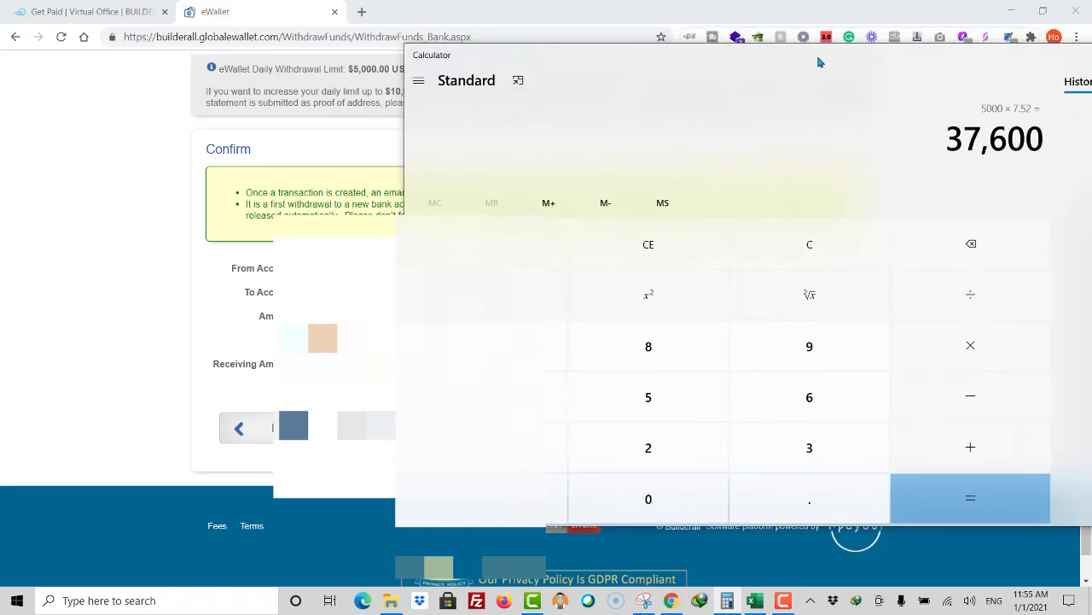
pyautogui.moveTo(593, 65); pyautogui.dragTo(377, 151)
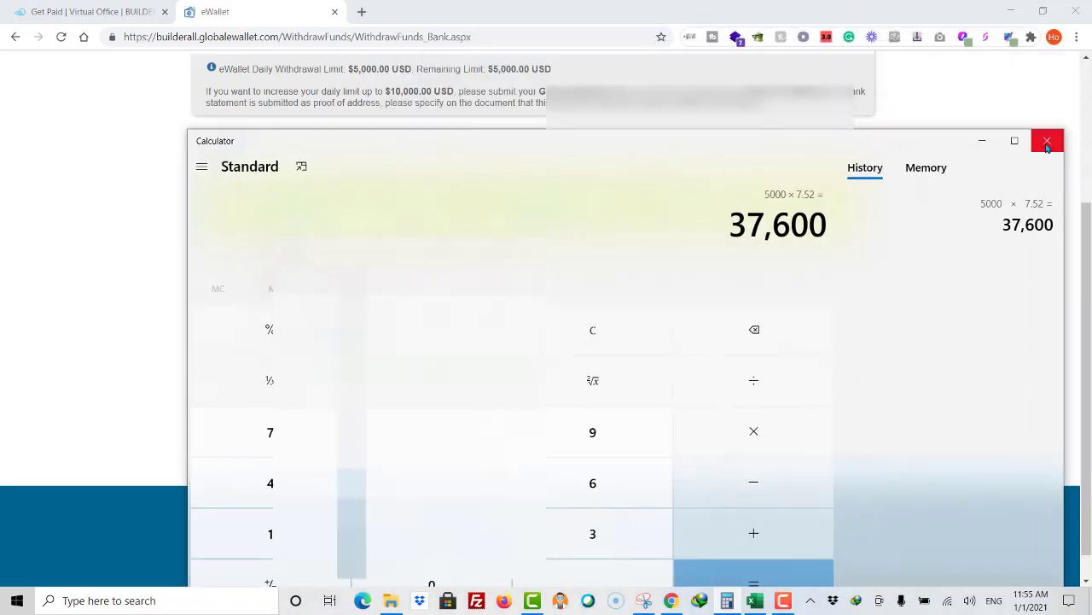
pyautogui.click(1047, 142)
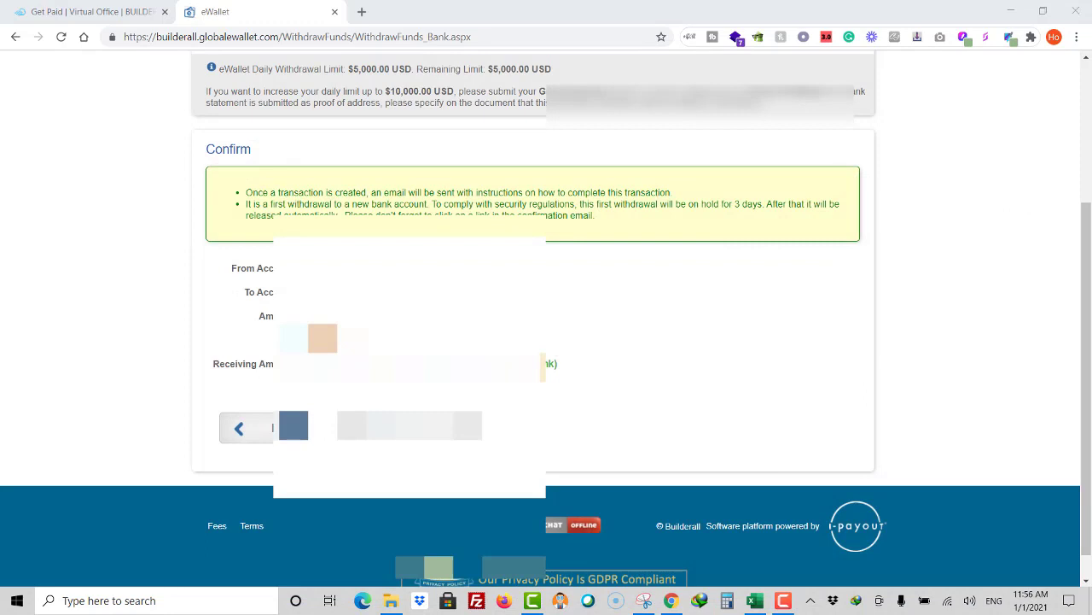
# Step: Confirm the $5,000 withdrawal and read the Transfer Result banners about the limit and email
pyautogui.click(293, 425)
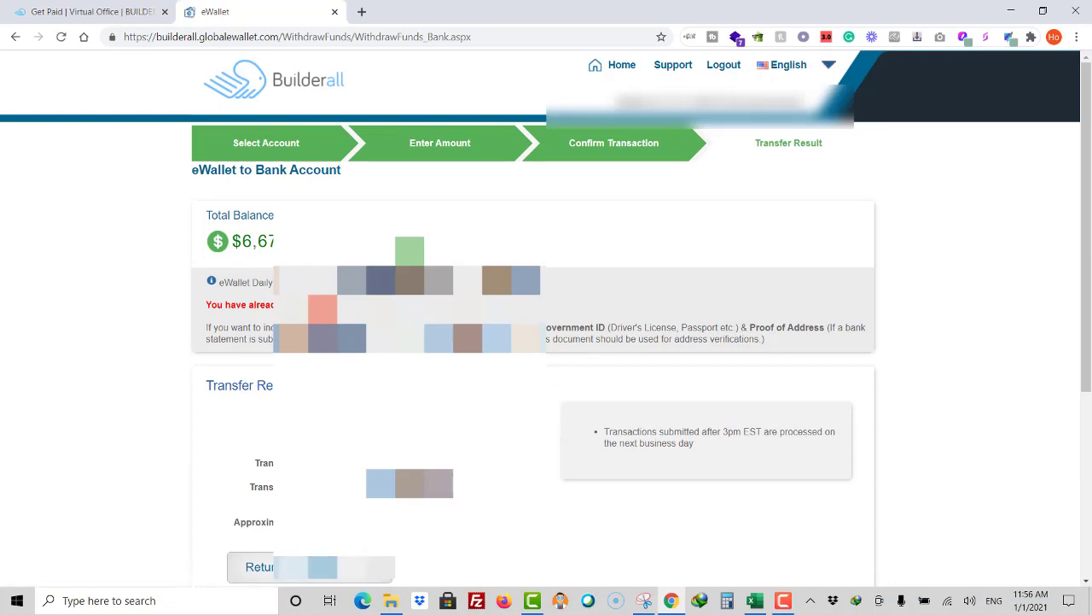
pyautogui.scroll(-1, 546, 341)
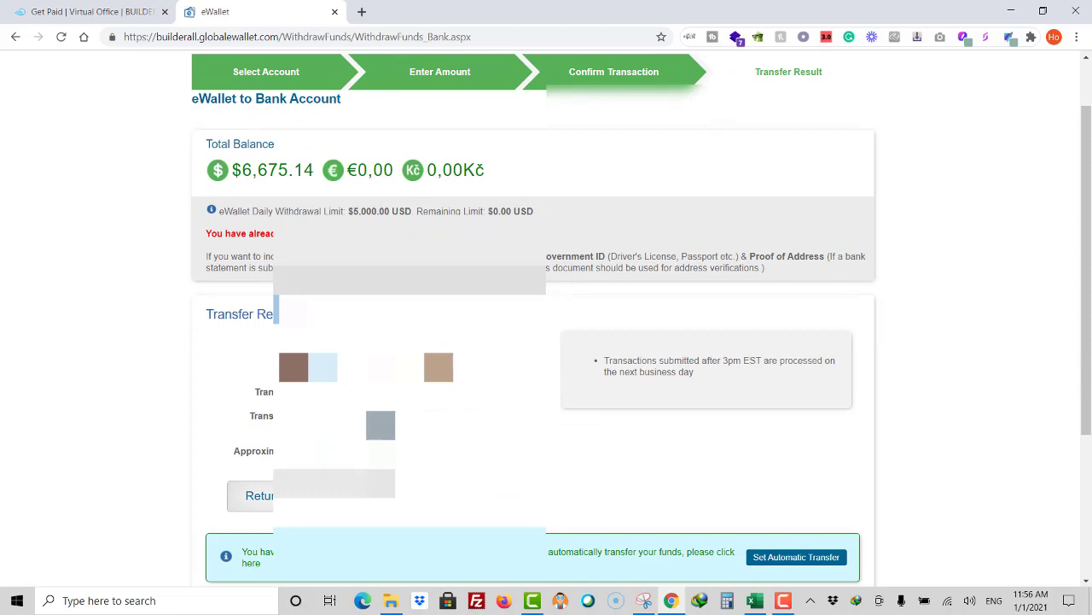
pyautogui.scroll(-1, 546, 341)
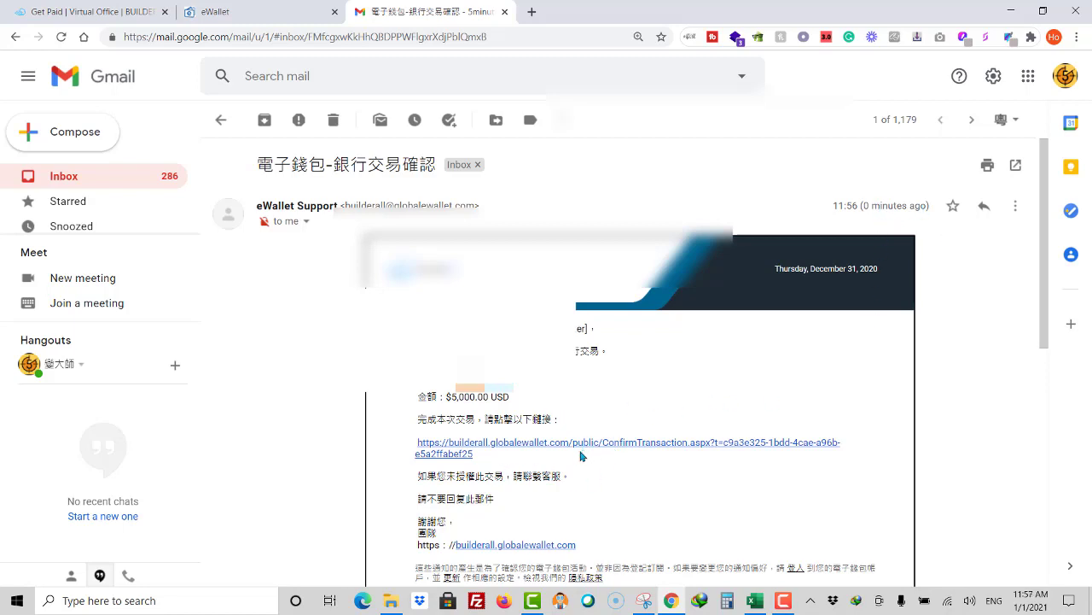
# Step: Follow the ConfirmTransaction link in the eWallet Support email
pyautogui.click(528, 448)
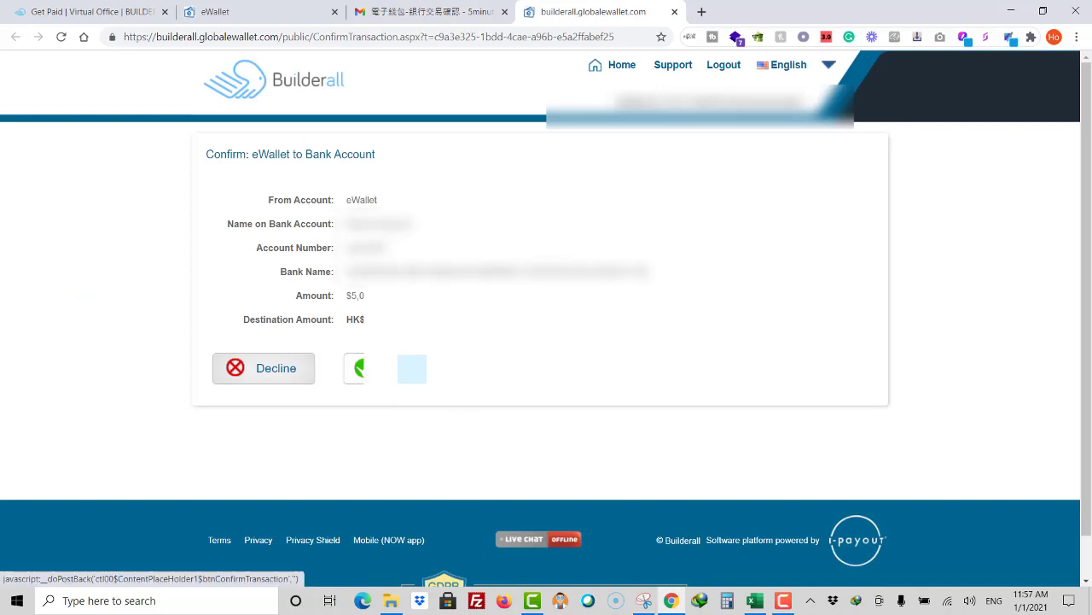
# Step: Approve the $5,000 bank withdrawal and go back to the eWallet Home dashboard
pyautogui.click(394, 368)
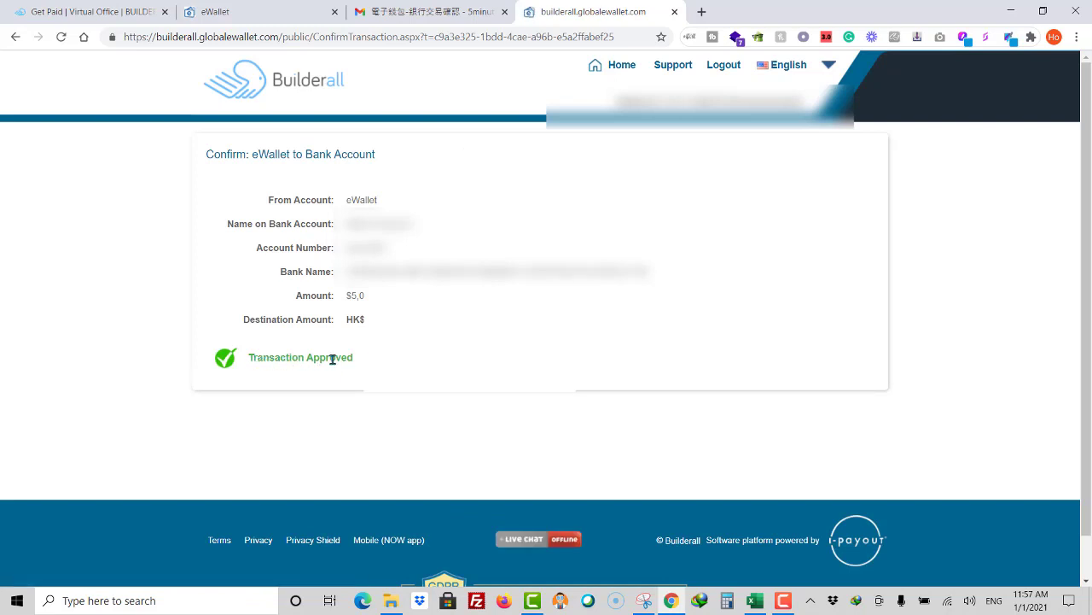
pyautogui.click(622, 70)
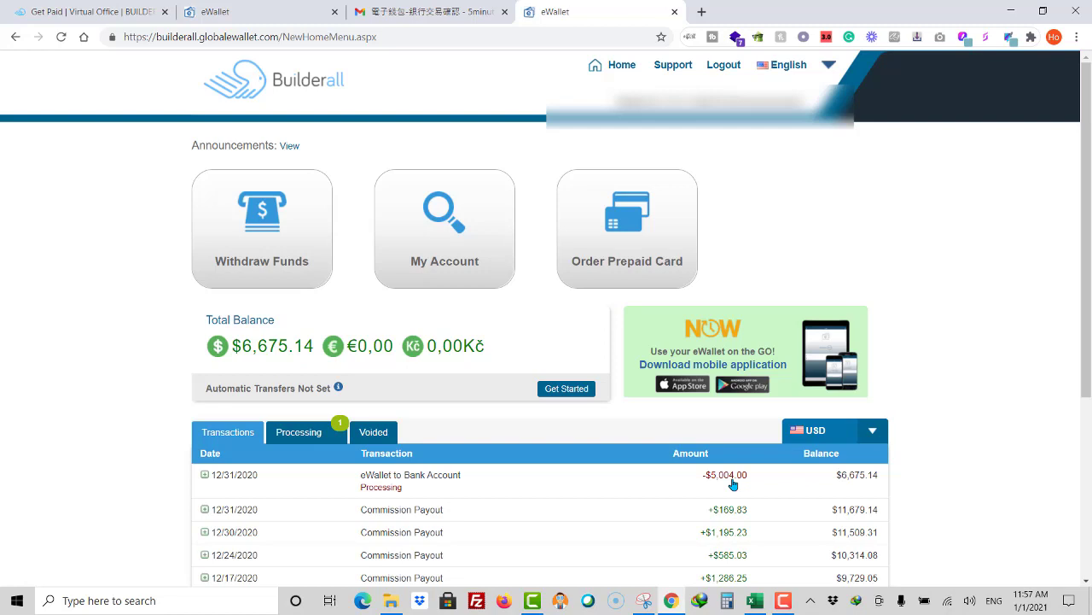
# Step: Filter transactions to Processing to verify the $5,000 withdrawal, then start a new withdrawal
pyautogui.click(300, 437)
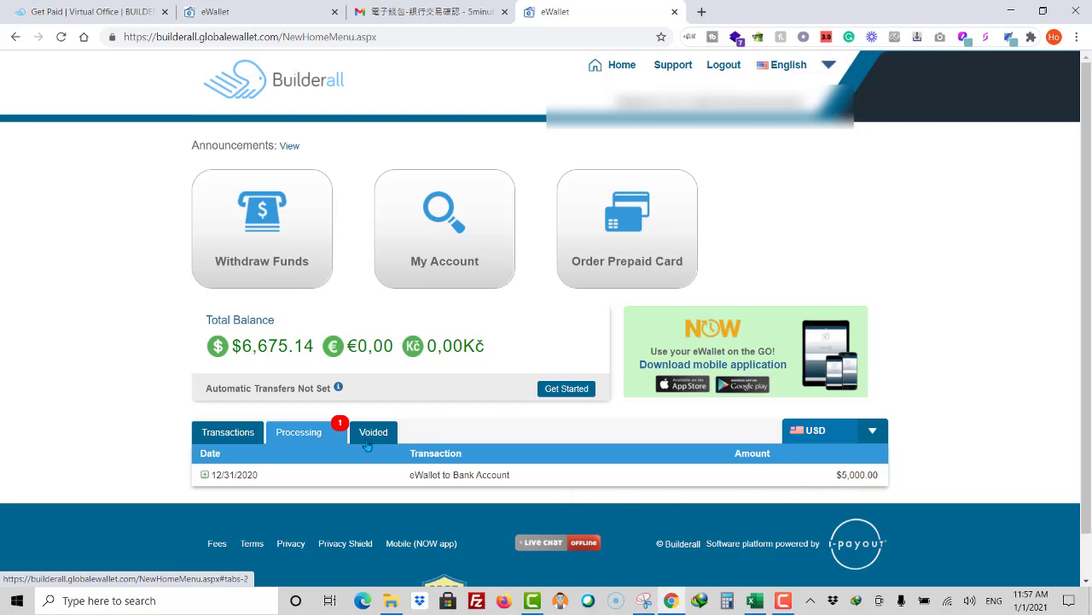
pyautogui.click(313, 270)
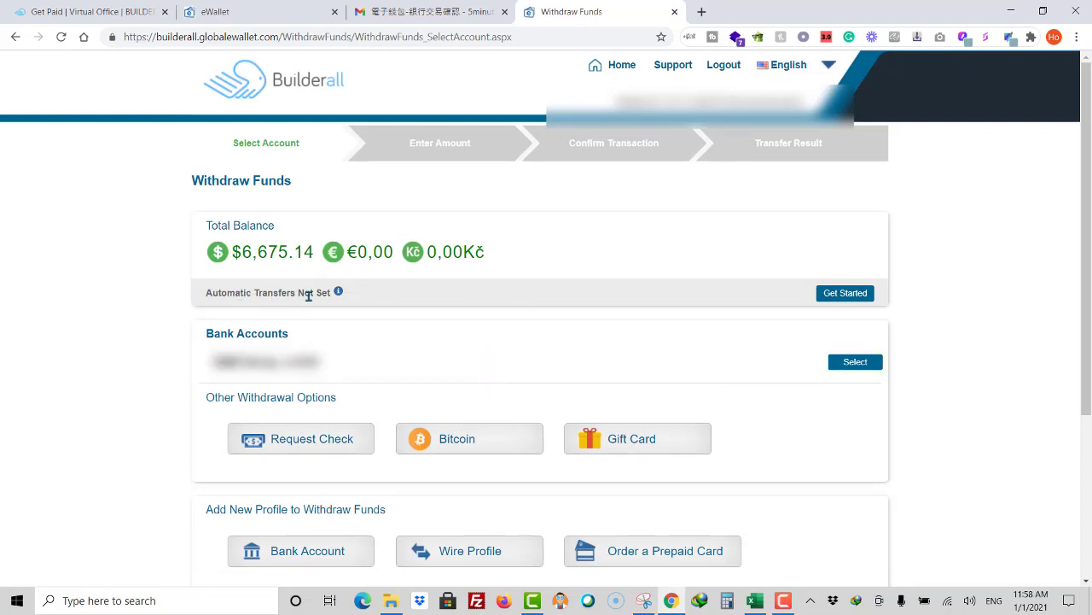
# Step: Set up an automatic transfer to the bank account, paid monthly on the first day, and show the advanced options
pyautogui.click(856, 298)
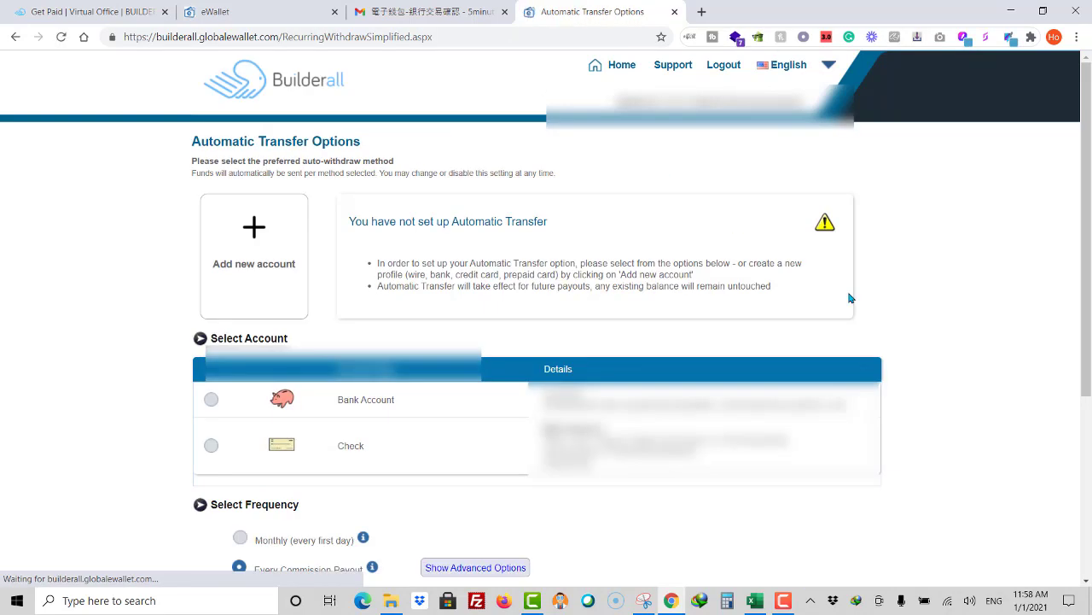
pyautogui.click(212, 401)
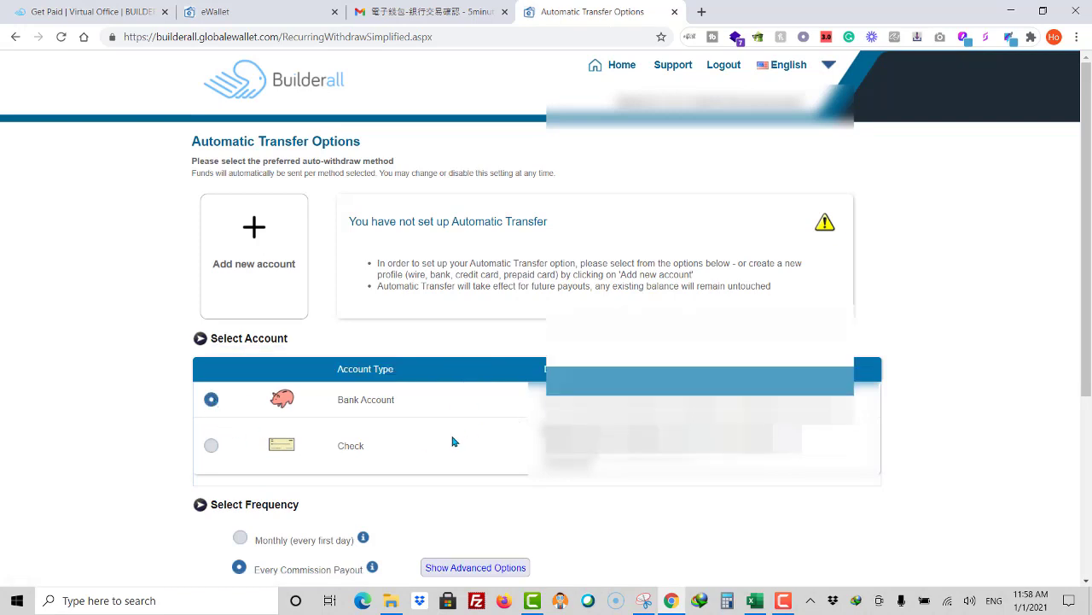
pyautogui.scroll(-1, 617, 497)
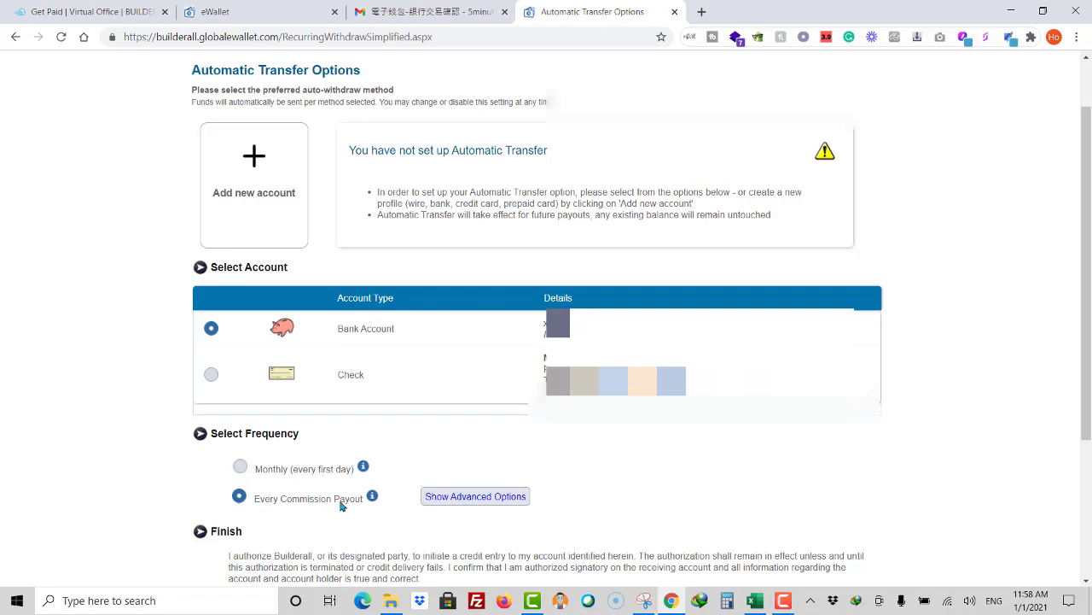
pyautogui.moveTo(377, 500)
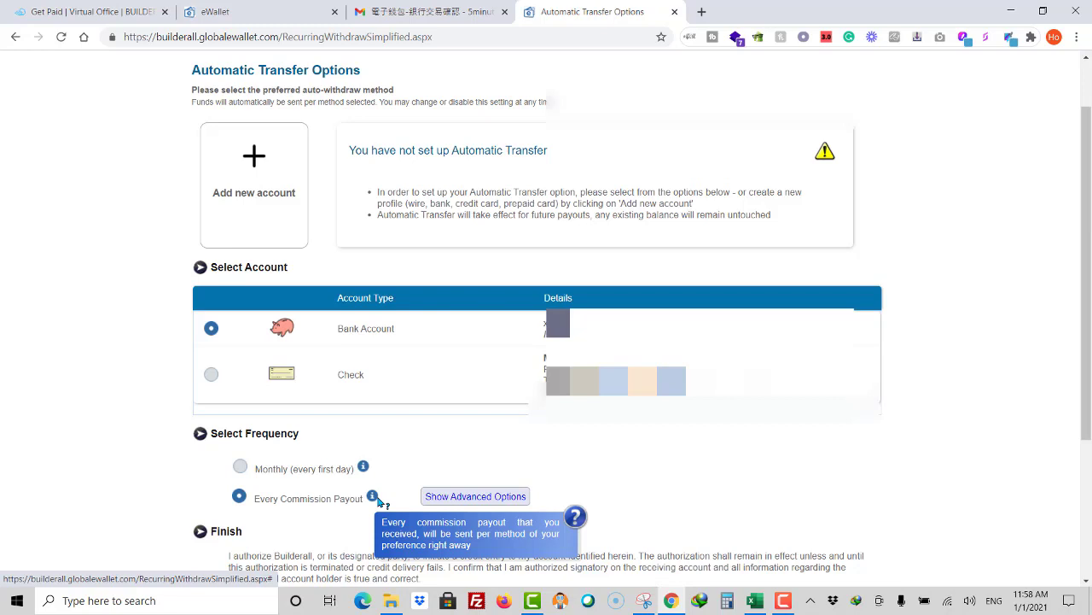
pyautogui.click(241, 468)
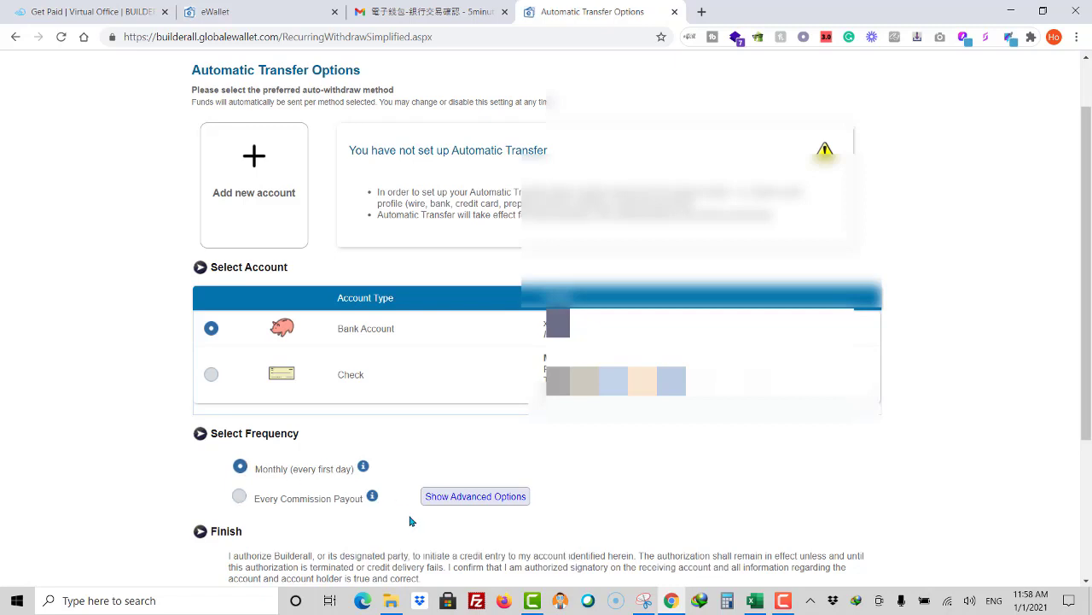
pyautogui.click(501, 502)
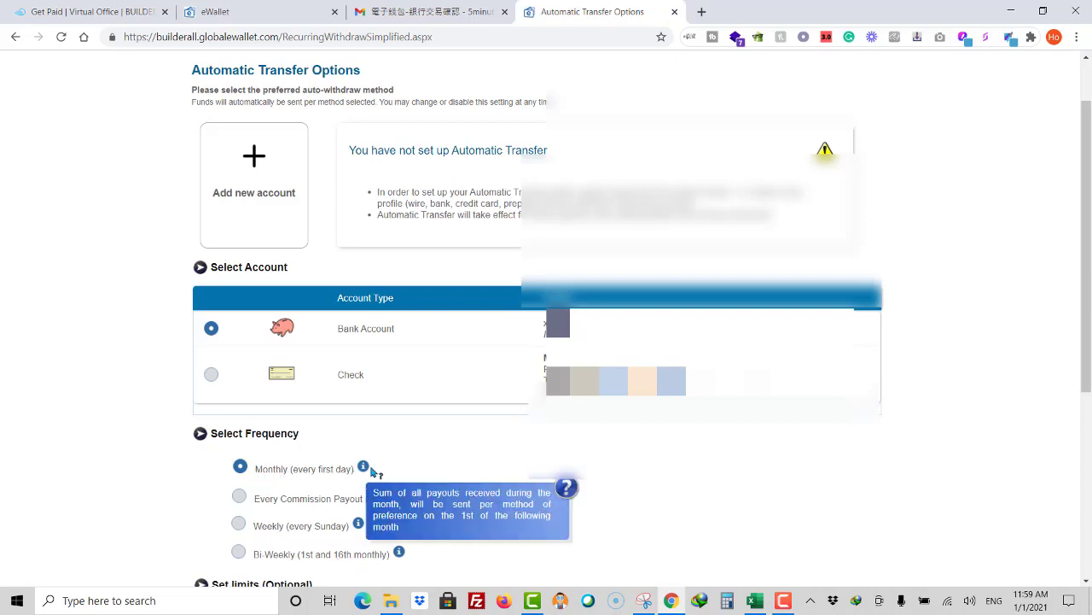
pyautogui.scroll(-2, 623, 483)
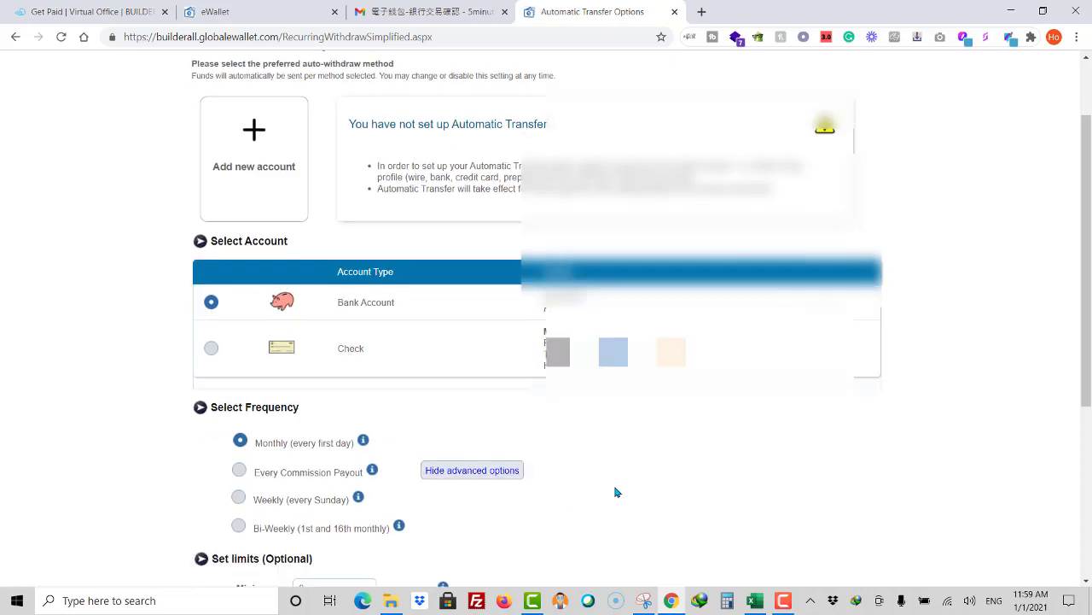
# Step: Confirm with the transaction PIN and save the monthly bank-account transfer as the active automatic transfer
pyautogui.moveTo(373, 352)
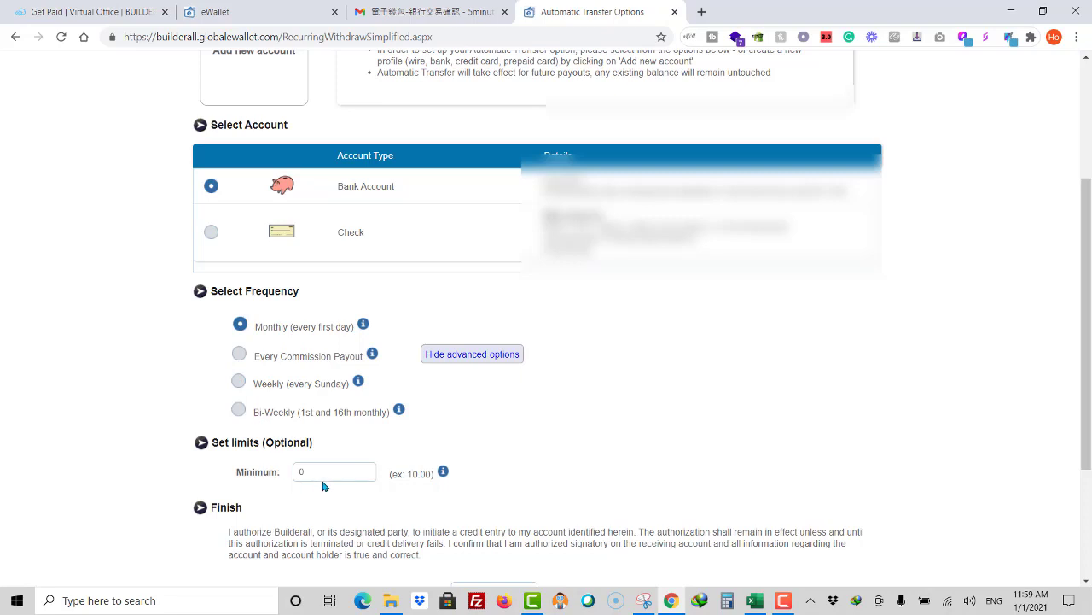
pyautogui.scroll(-1, 323, 486)
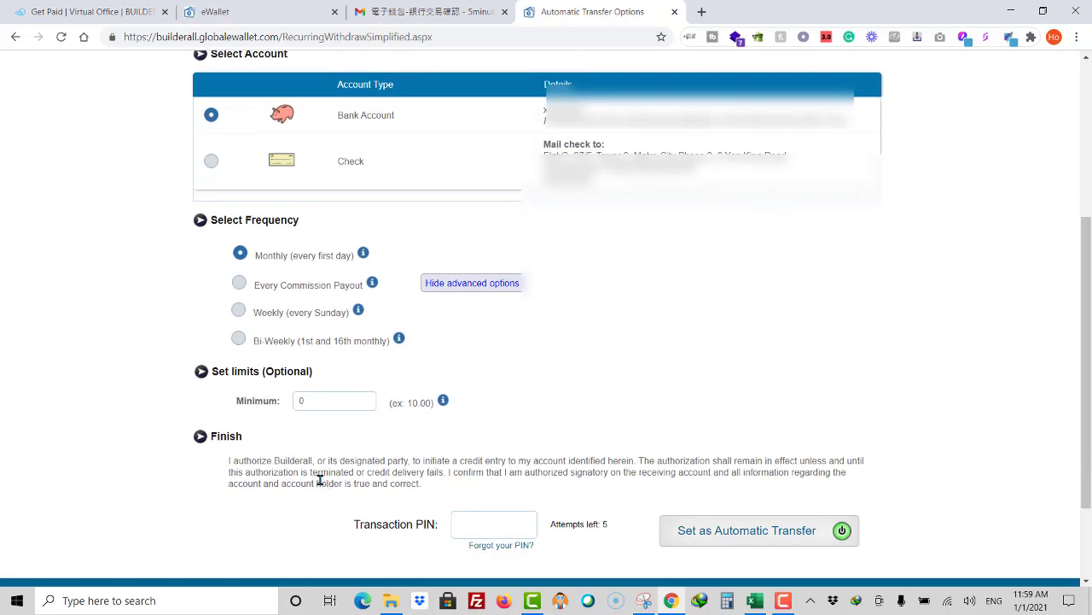
pyautogui.click(491, 524)
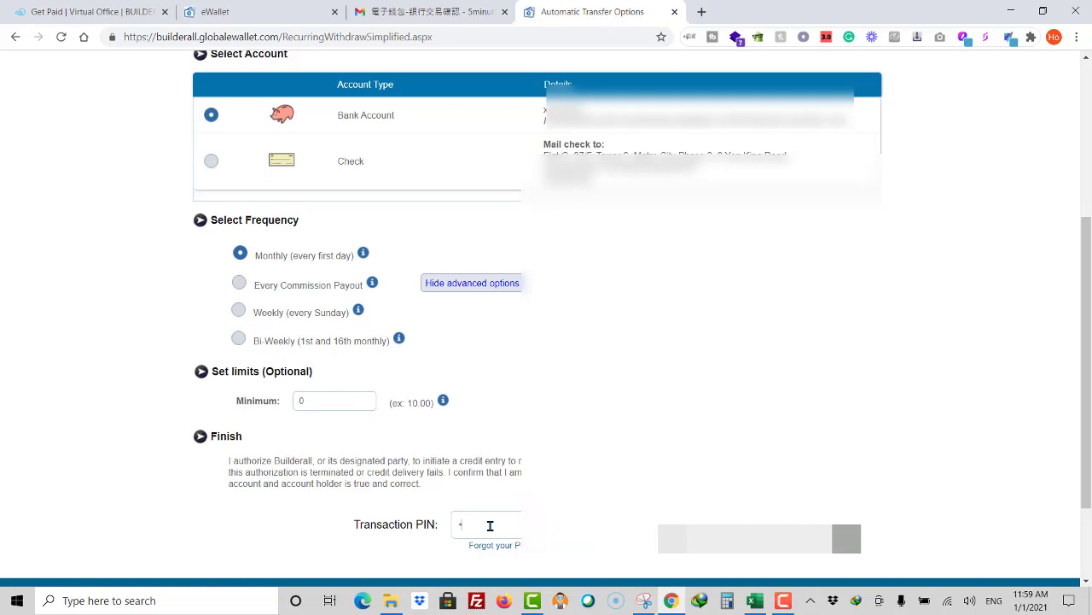
pyautogui.write('*****')
pyautogui.click(845, 538)
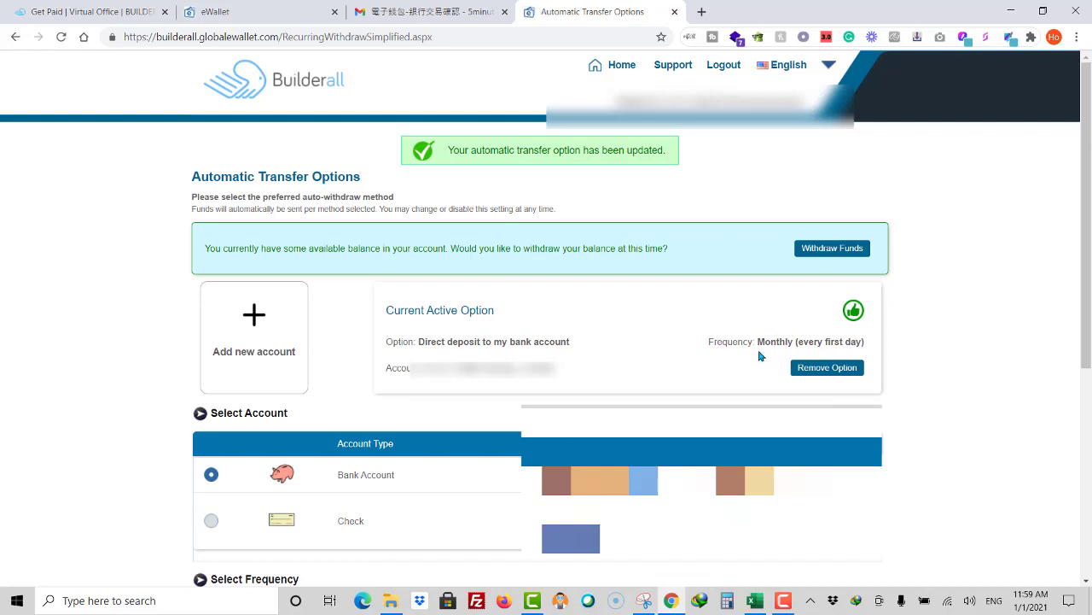
# Step: Attempt to withdraw the remaining balance, see the on-hold warning, and return to the home dashboard
pyautogui.click(825, 249)
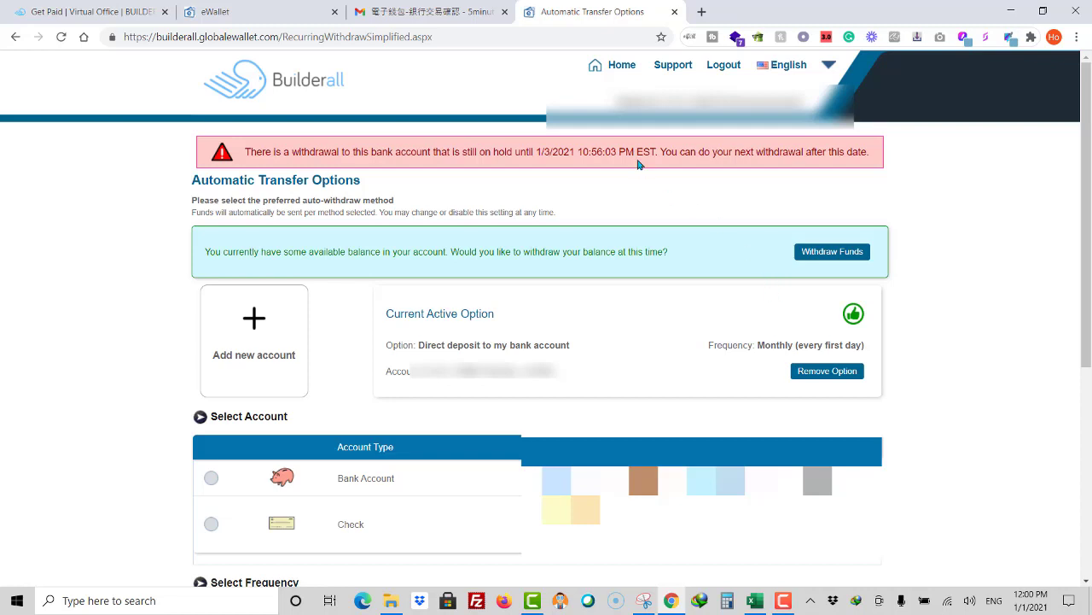
pyautogui.click(618, 72)
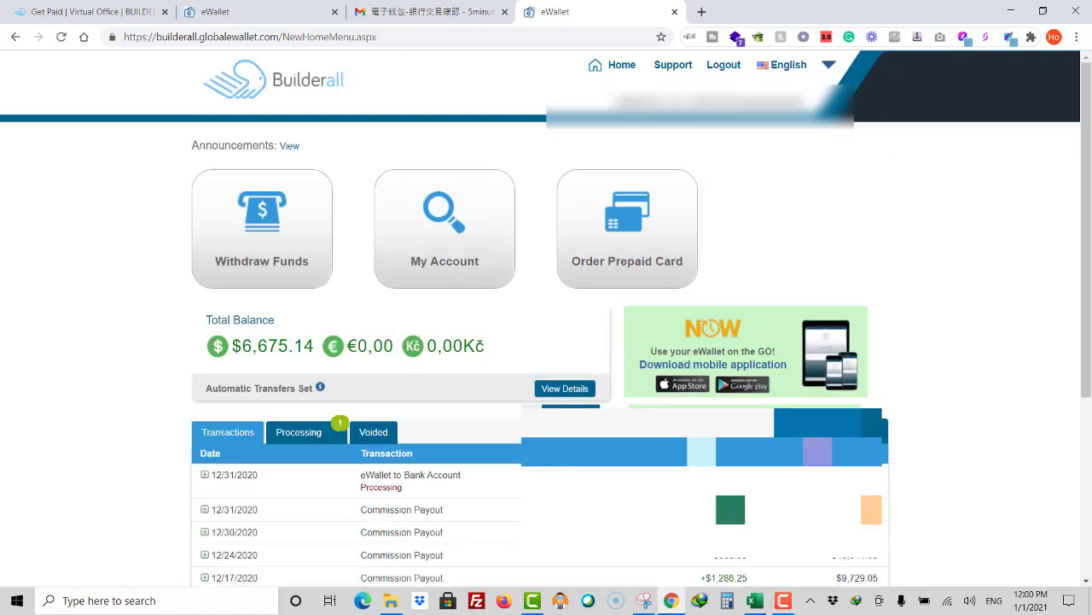
# Step: Open the Bitcoin withdrawal page from the withdrawal options
pyautogui.click(293, 258)
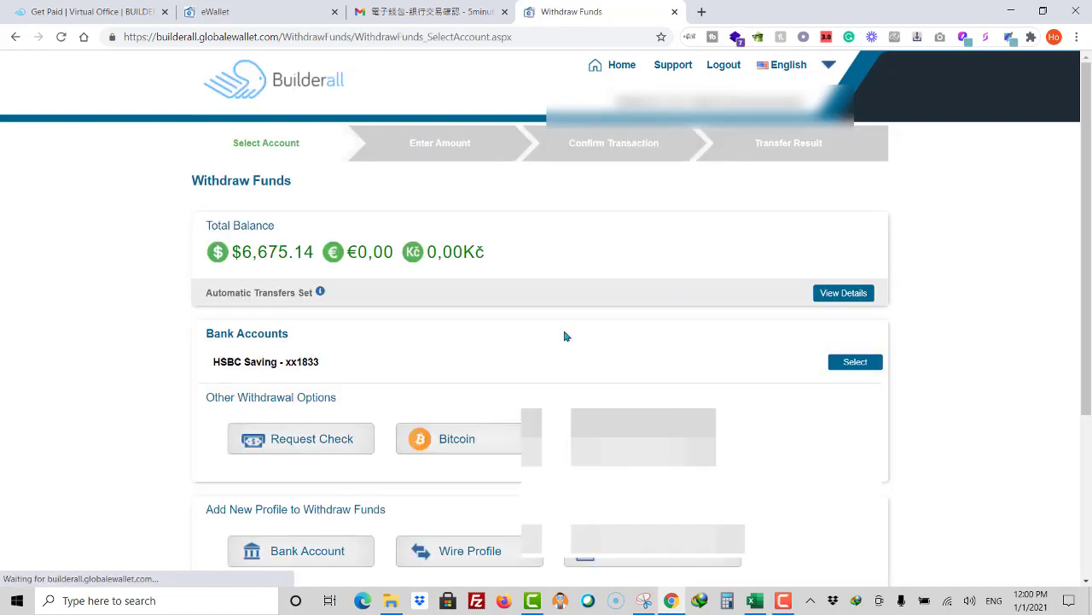
pyautogui.click(466, 441)
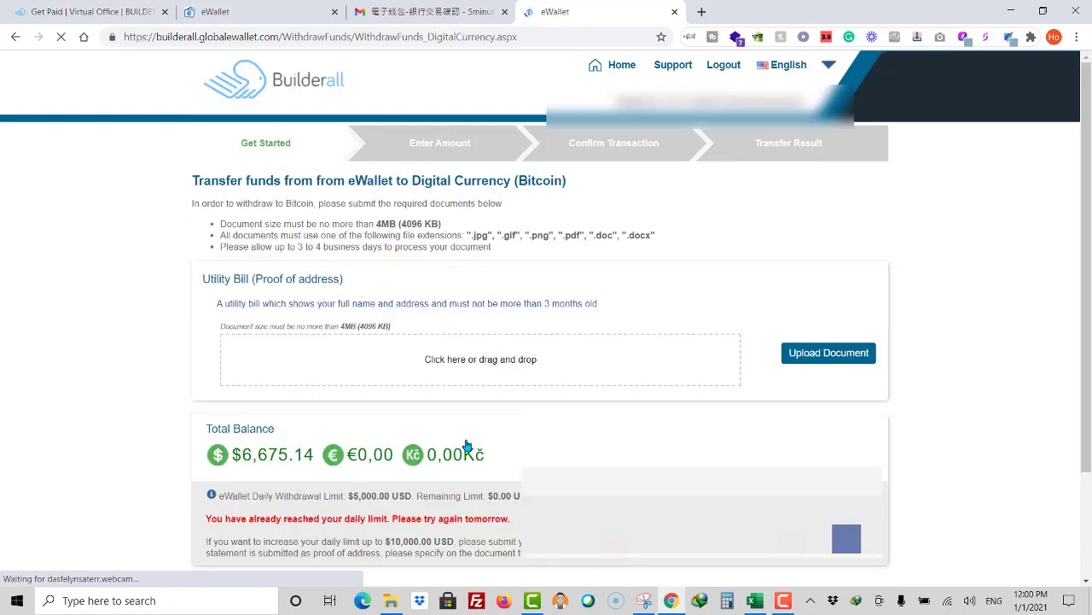